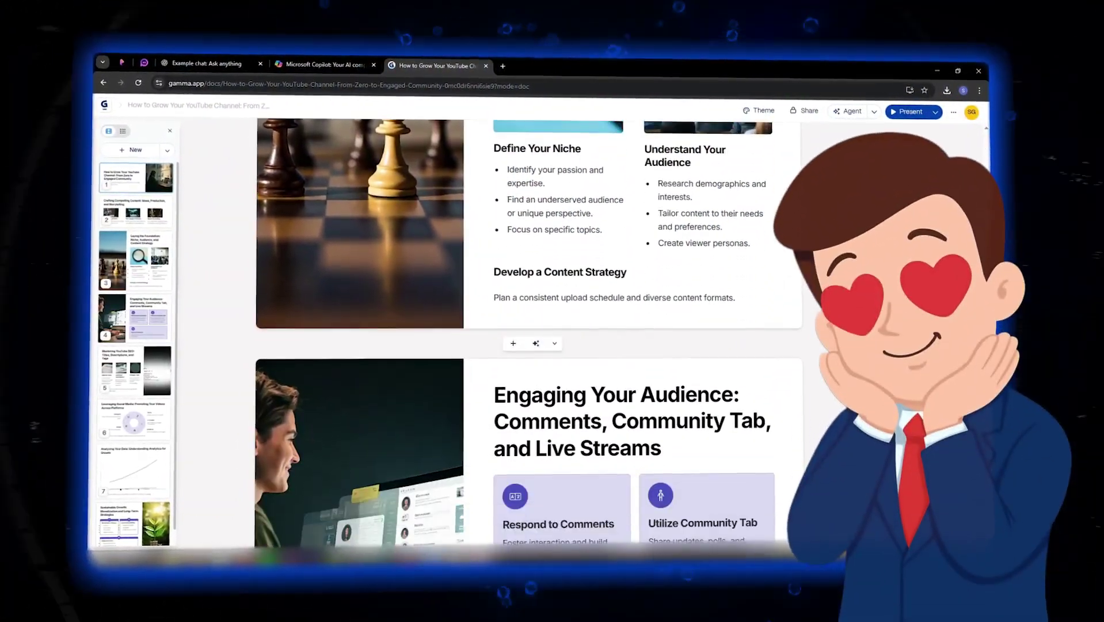
Sign up for a free Gamma account using the saved e-mail address.
scroll(518, 345, "down", 15)
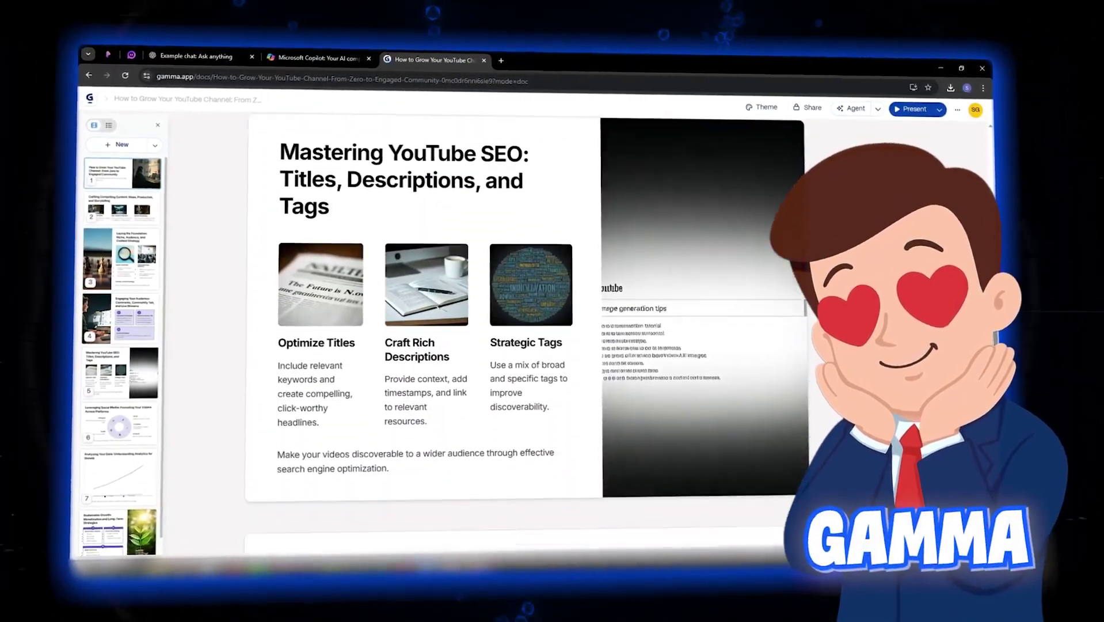
scroll(524, 334, "down", 3)
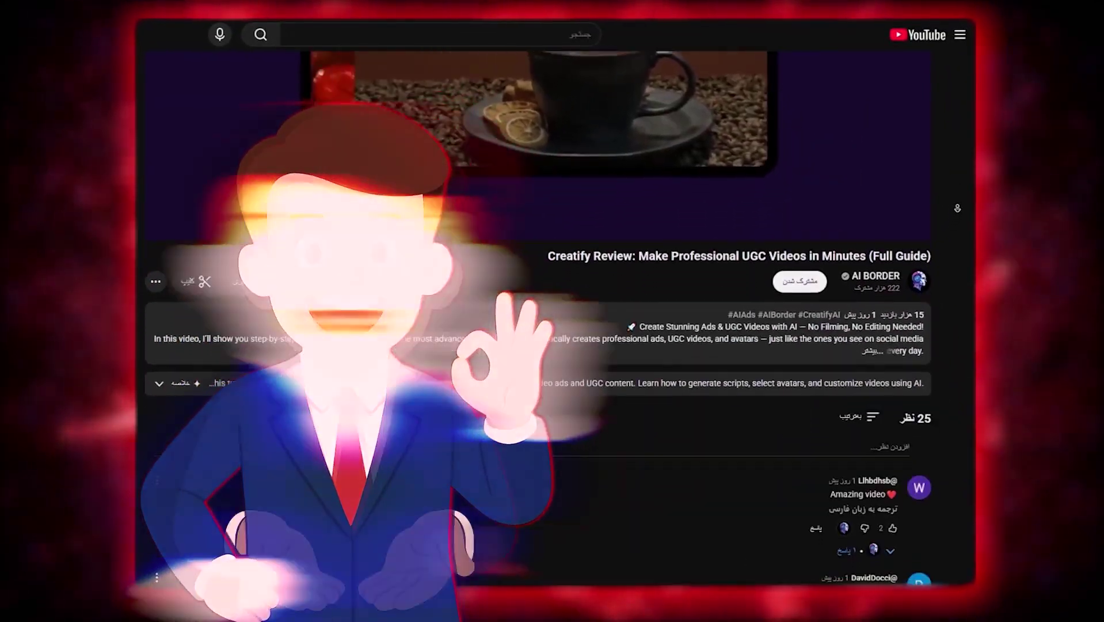
scroll(957, 209, "down", 3)
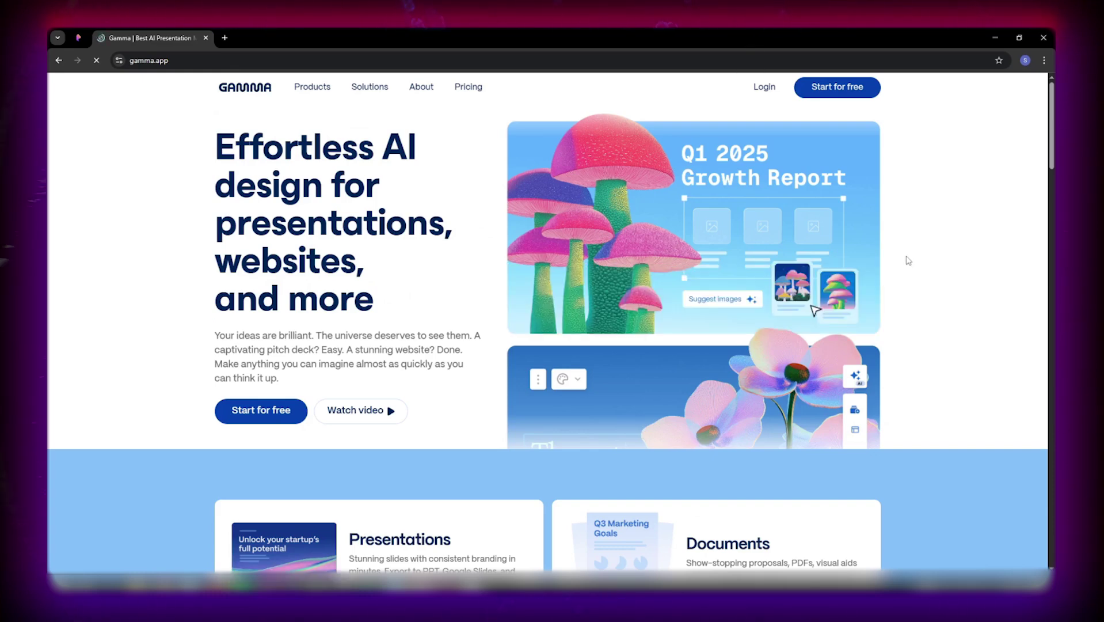
left_click(260, 411)
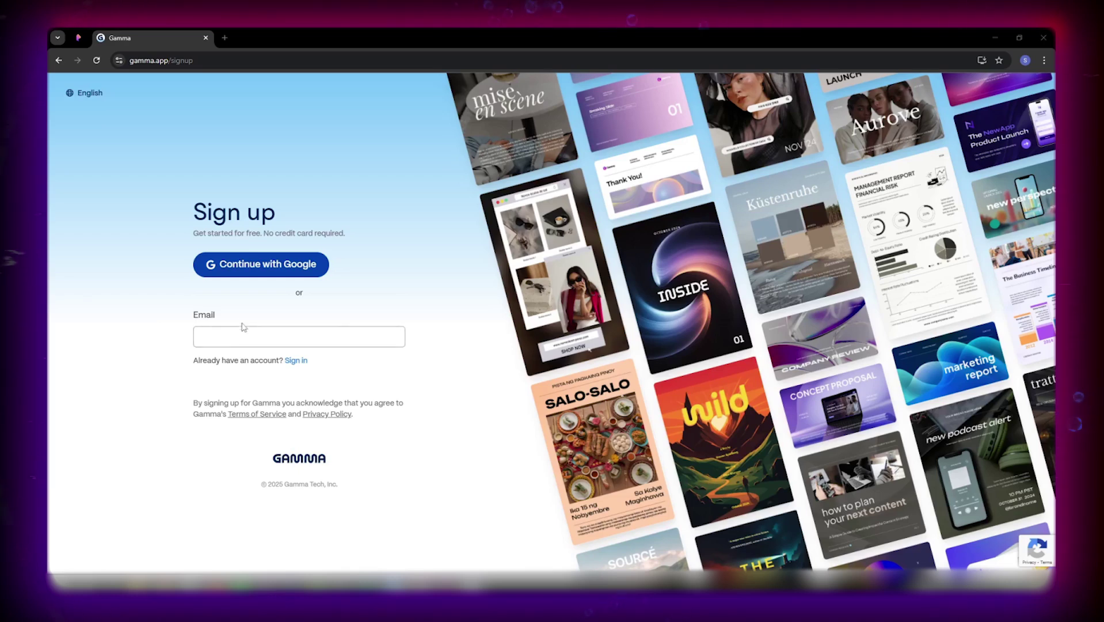
left_click(270, 337)
left_click(269, 365)
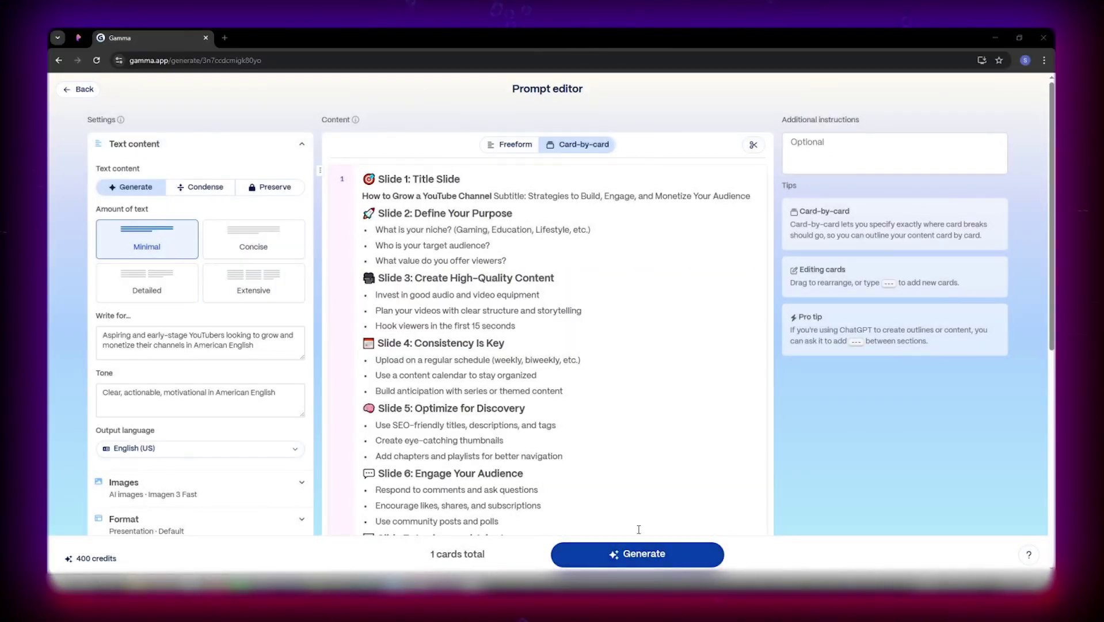
Generate the 'How to Grow a YouTube Channel' deck from the pasted outline and review it.
left_click(639, 553)
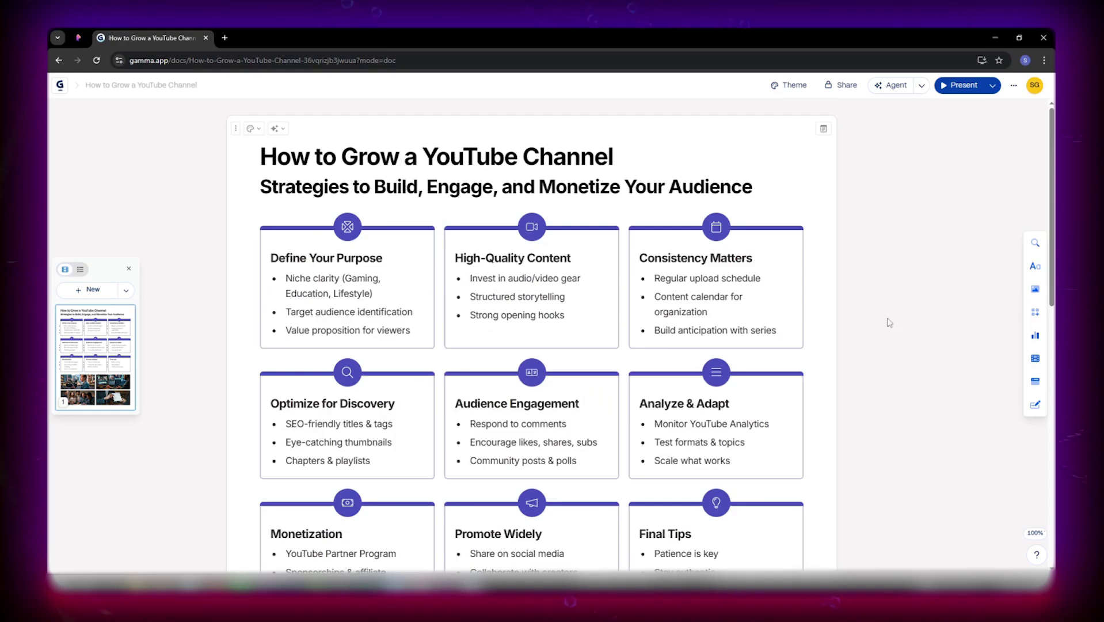
scroll(889, 322, "down", 3)
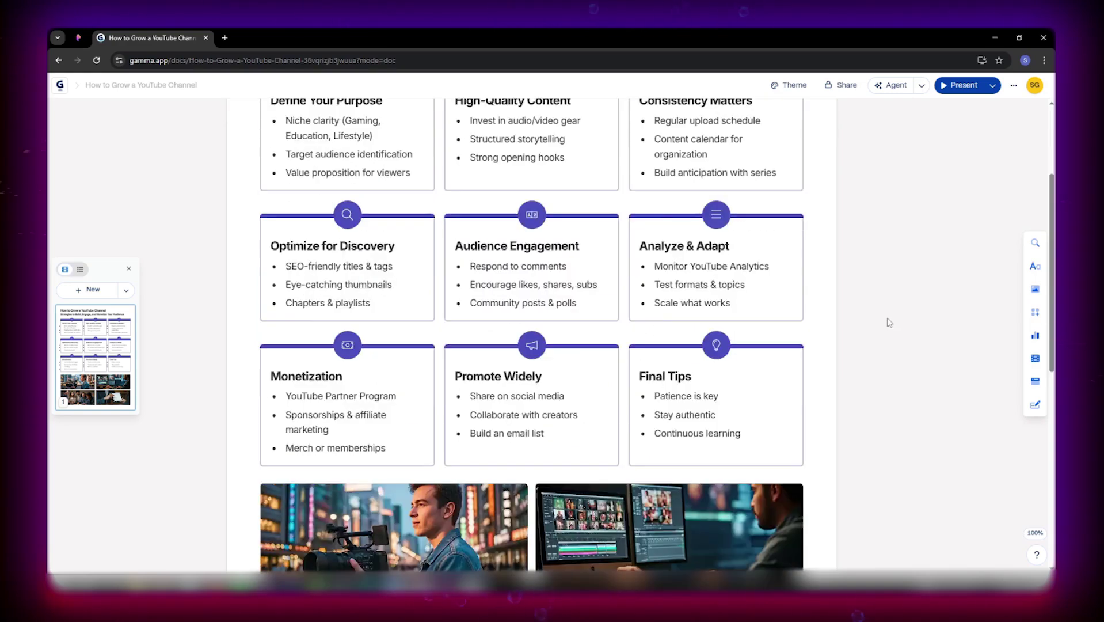
scroll(889, 322, "down", 5)
scroll(889, 322, "up", 15)
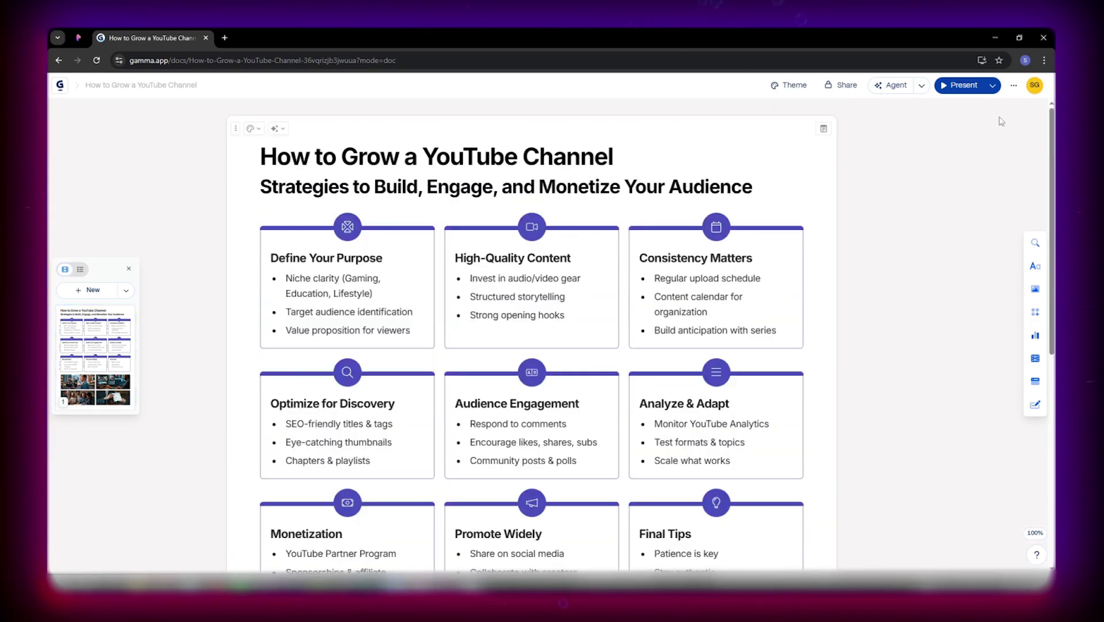
Ask the agent to 'fact-check my slides' across all cards.
left_click(921, 85)
type("fact-check my slides")
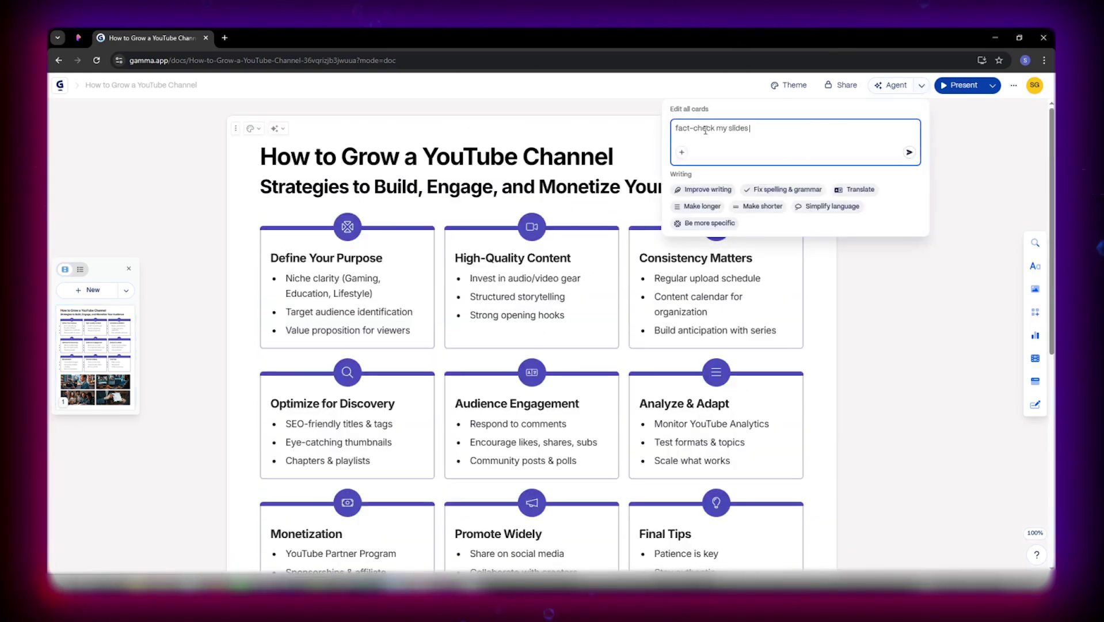
left_click(909, 152)
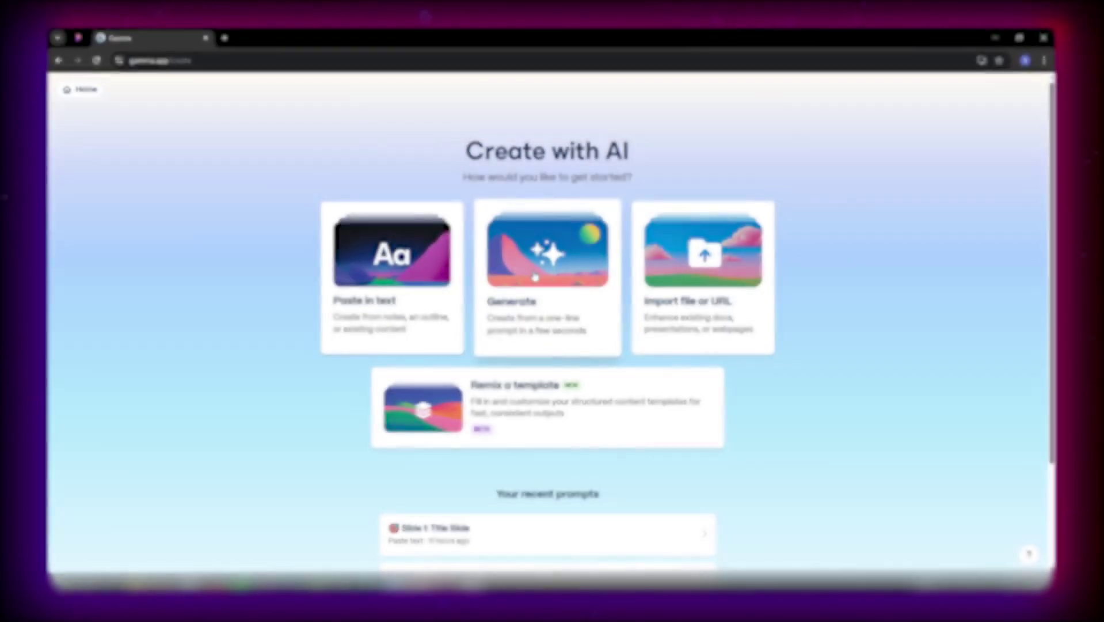
Build a card outline from the pasted one-line YouTube growth prompt and reorder one card.
left_click(534, 278)
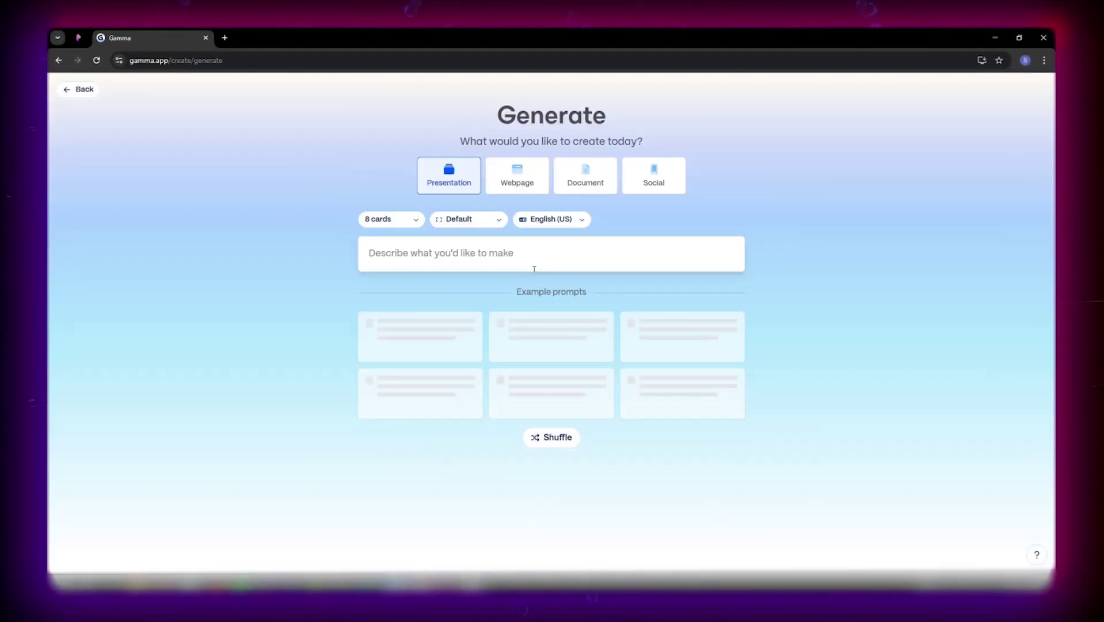
type("Make me a presentation on how to grow a YouTube channel")
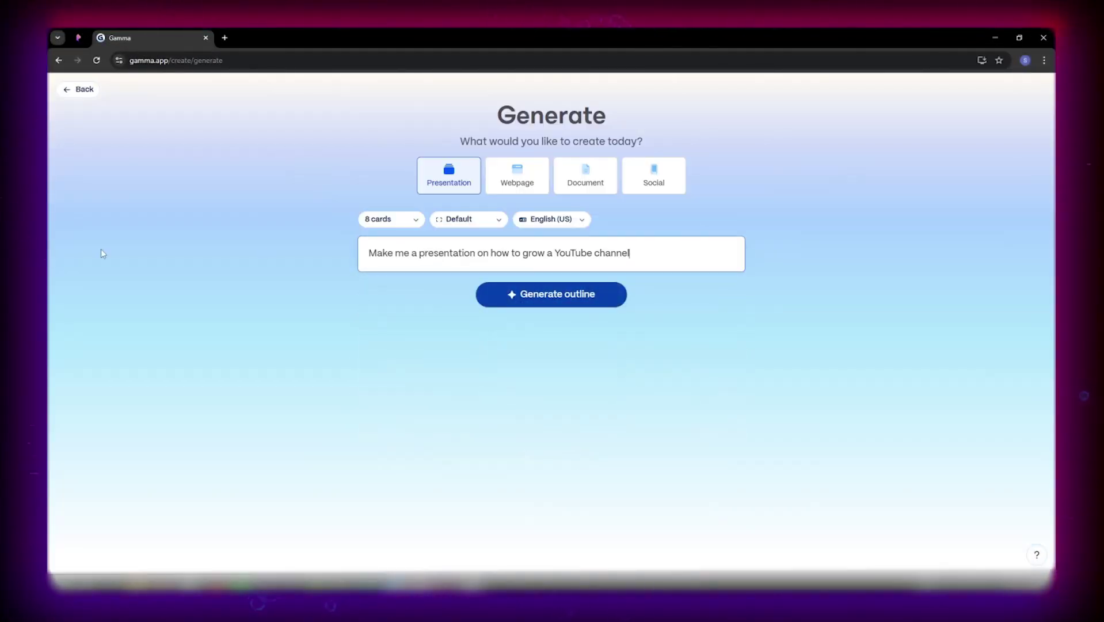
left_click(512, 293)
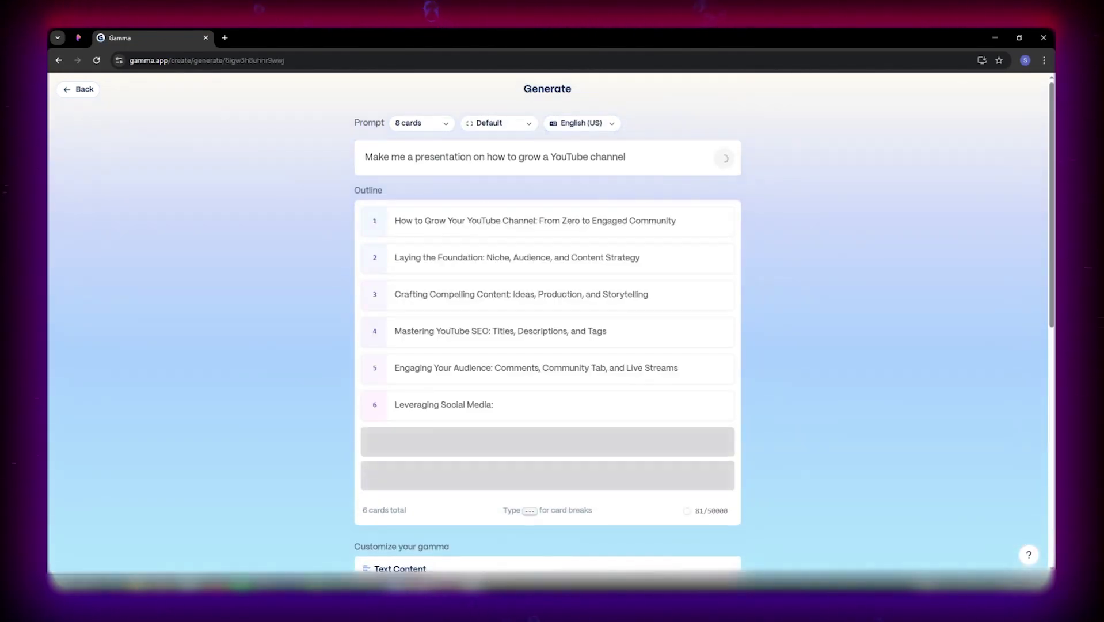
left_click_drag(360, 296, 352, 265)
Generate the 8-card deck with Minimal text and Photorealistic images.
scroll(740, 317, "down", 5)
scroll(377, 313, "down", 2)
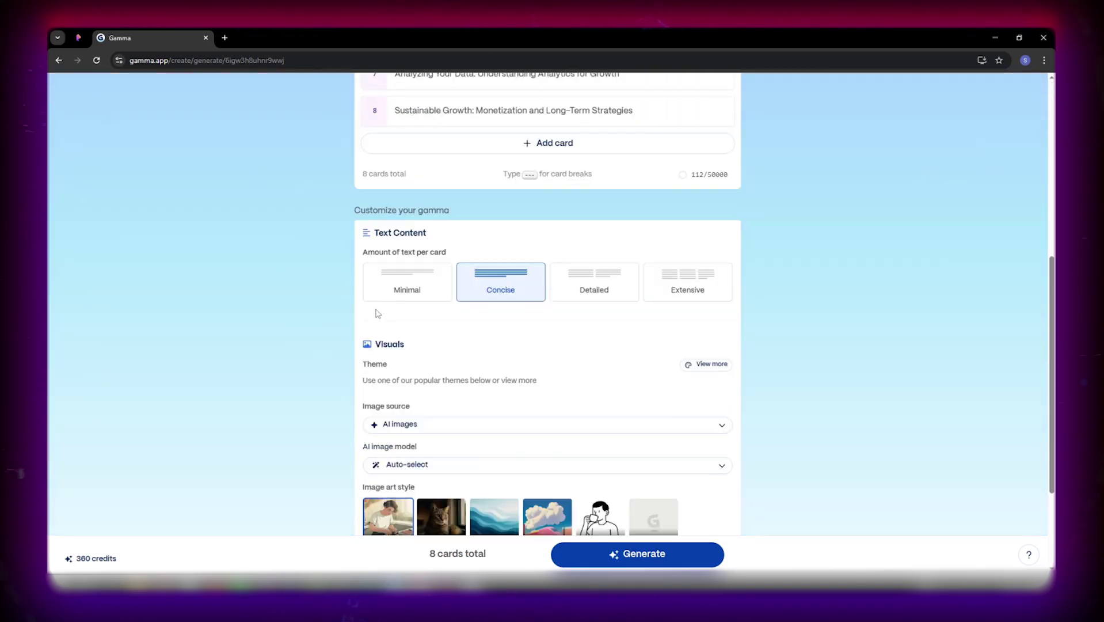
left_click(394, 287)
scroll(403, 288, "down", 2)
left_click(441, 426)
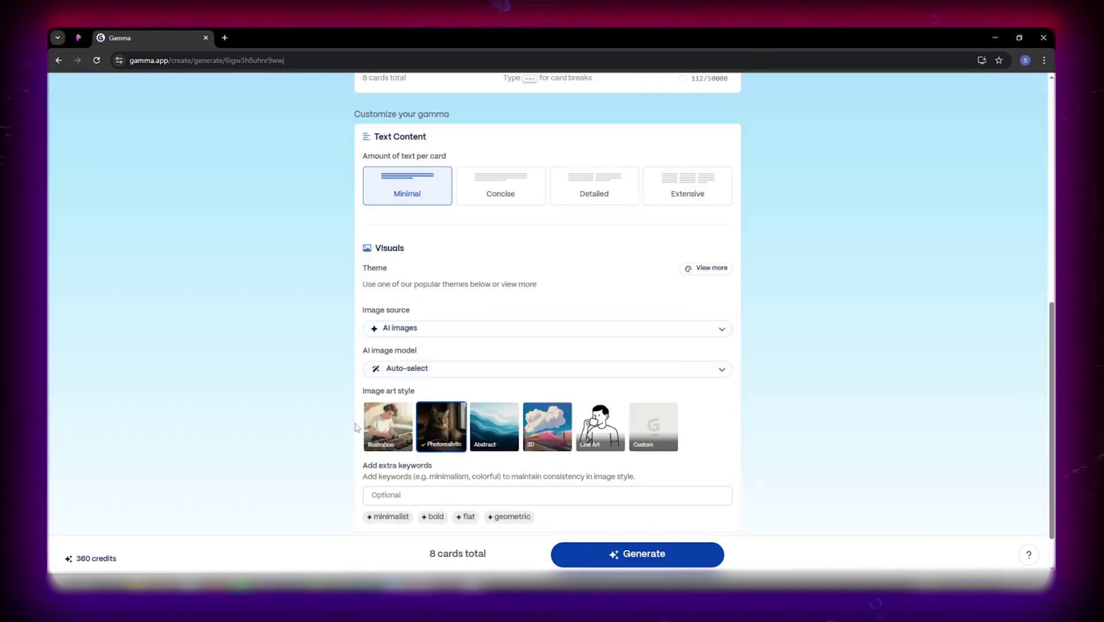
scroll(518, 437, "down", 1)
left_click(638, 556)
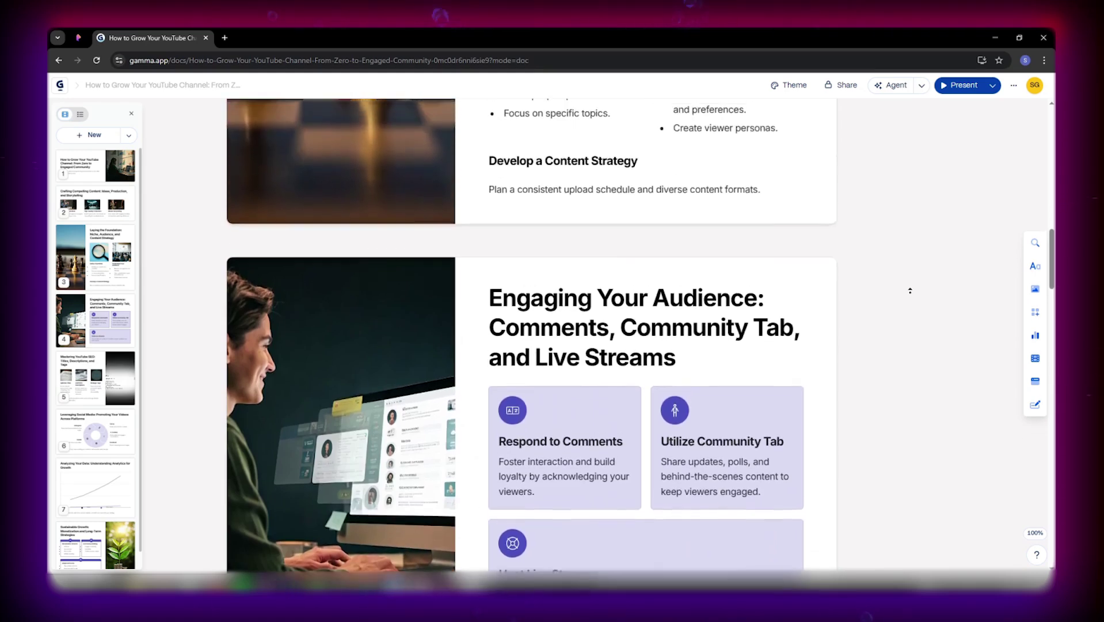
scroll(909, 291, "up", 3)
scroll(909, 291, "up", 5)
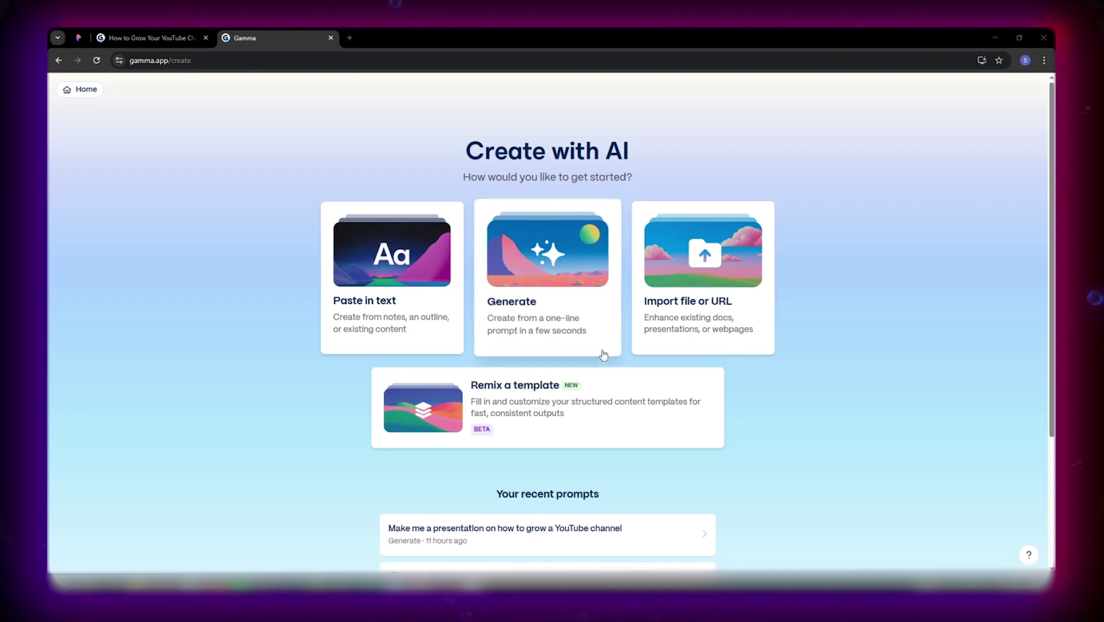
Import the existing deck file and scroll through its 20 cards in the Prompt editor.
left_click(704, 296)
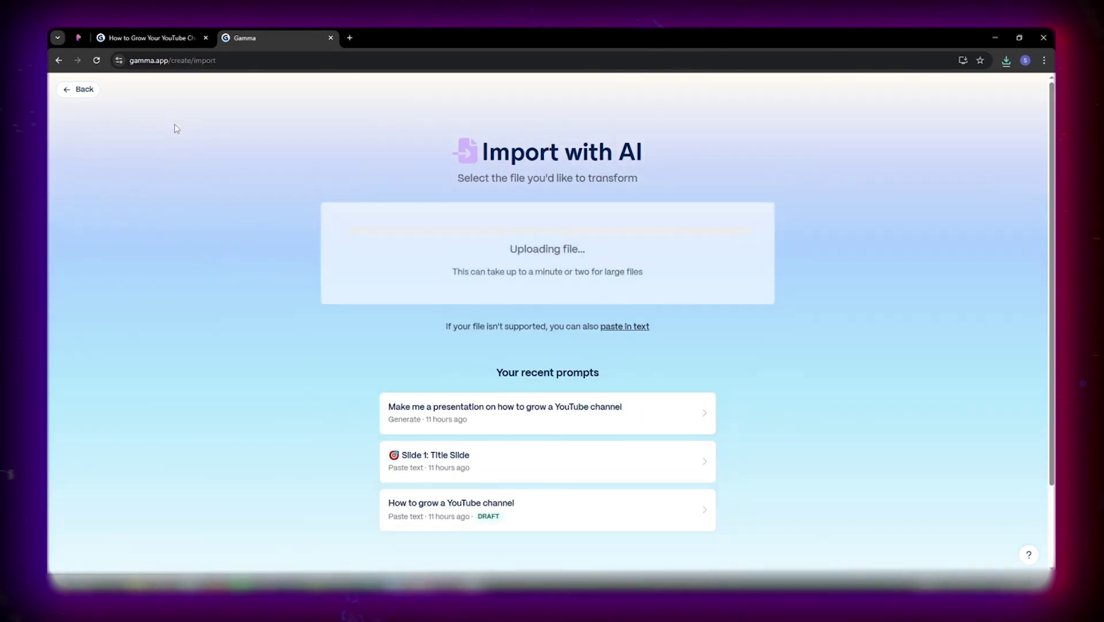
left_click(459, 353)
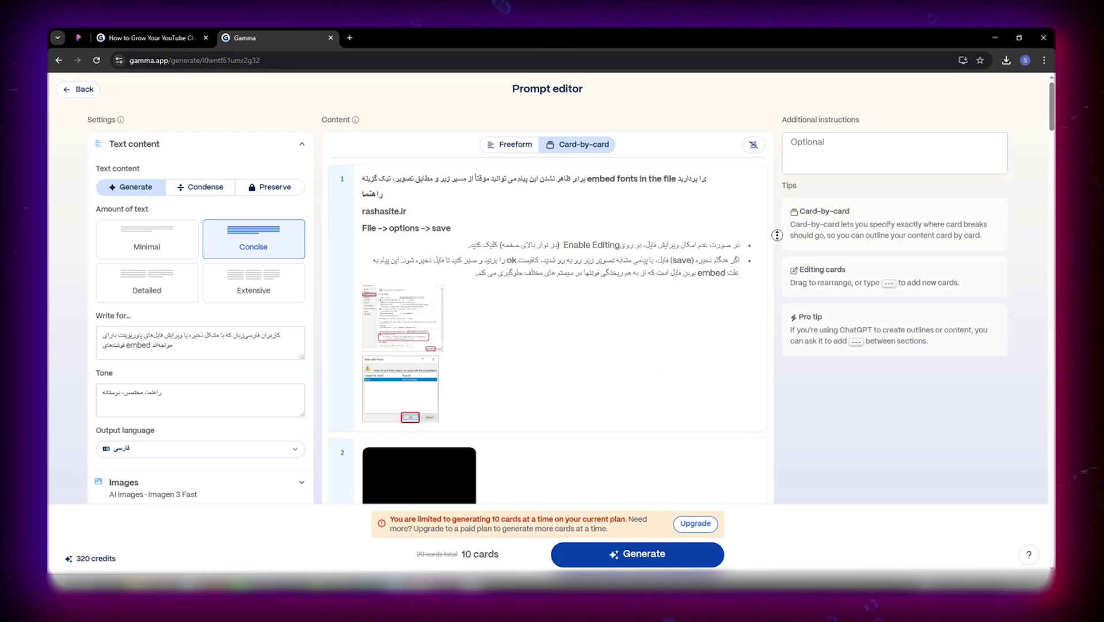
scroll(774, 265, "down", 3)
scroll(774, 265, "down", 5)
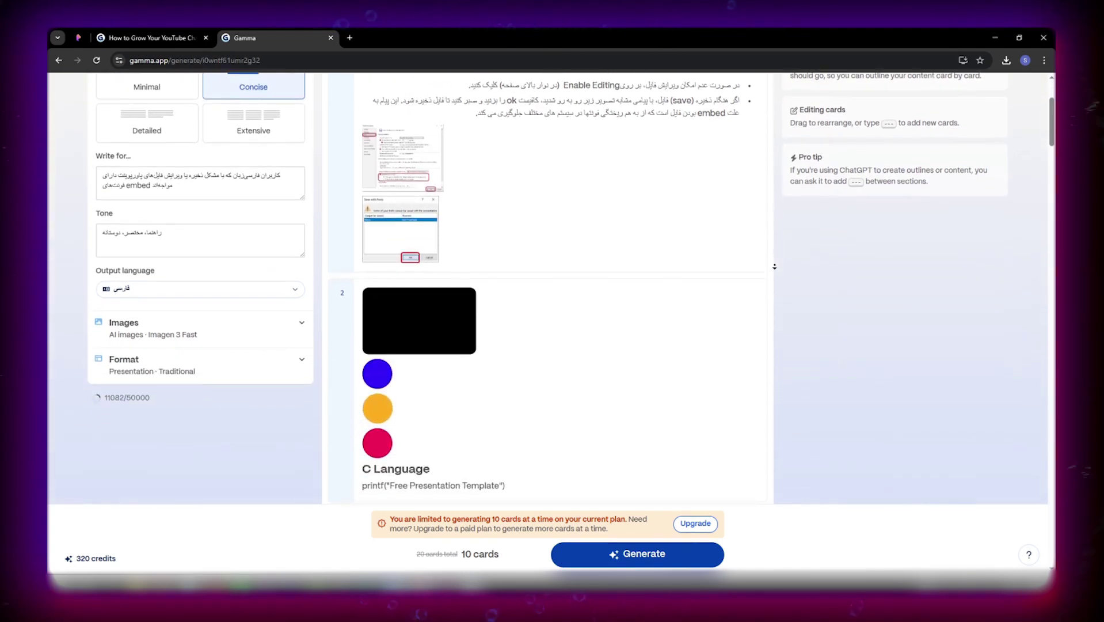
scroll(775, 264, "down", 6)
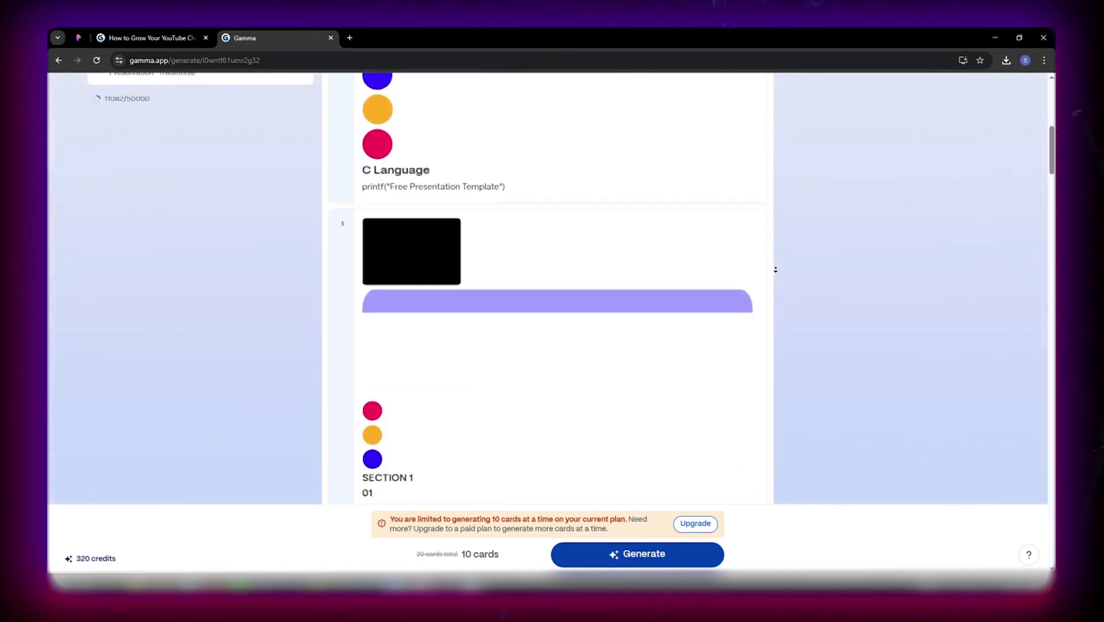
scroll(775, 270, "down", 7)
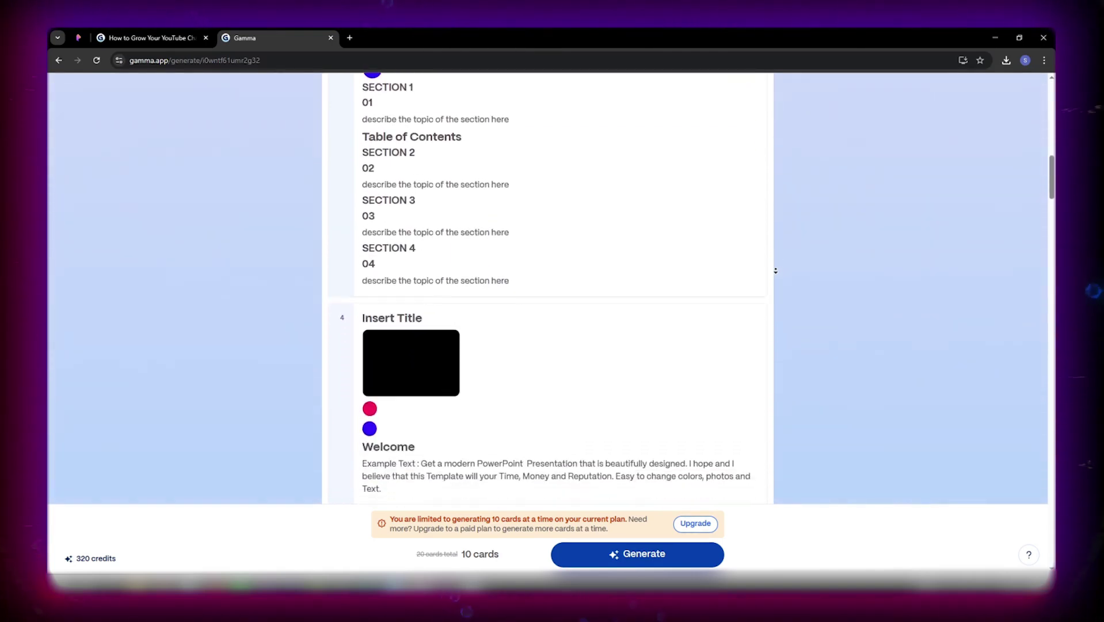
scroll(776, 270, "down", 7)
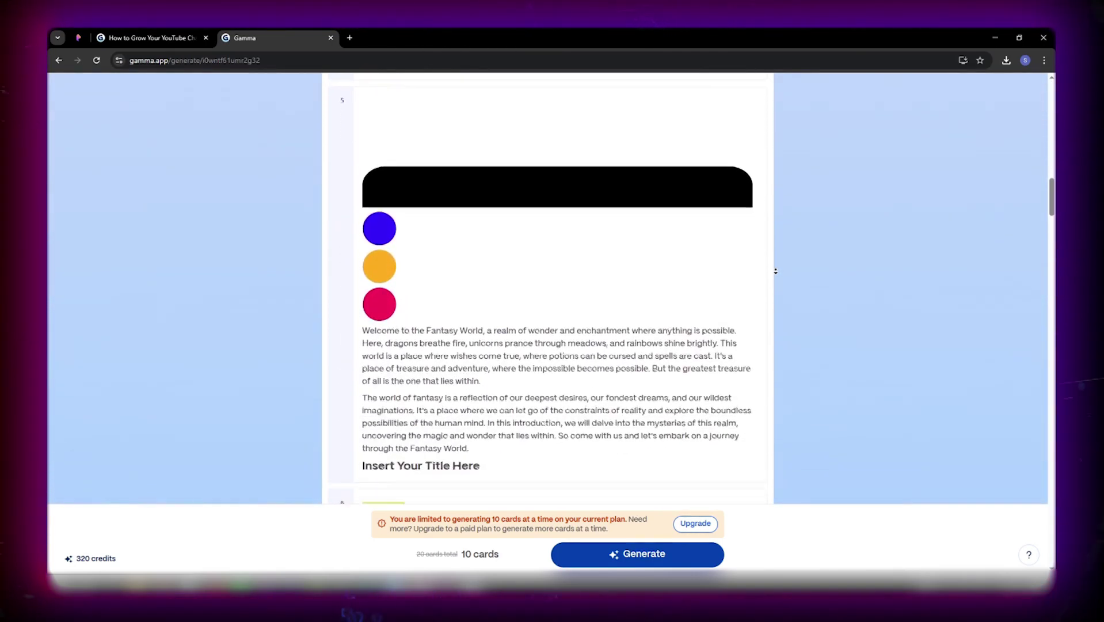
scroll(775, 270, "down", 7)
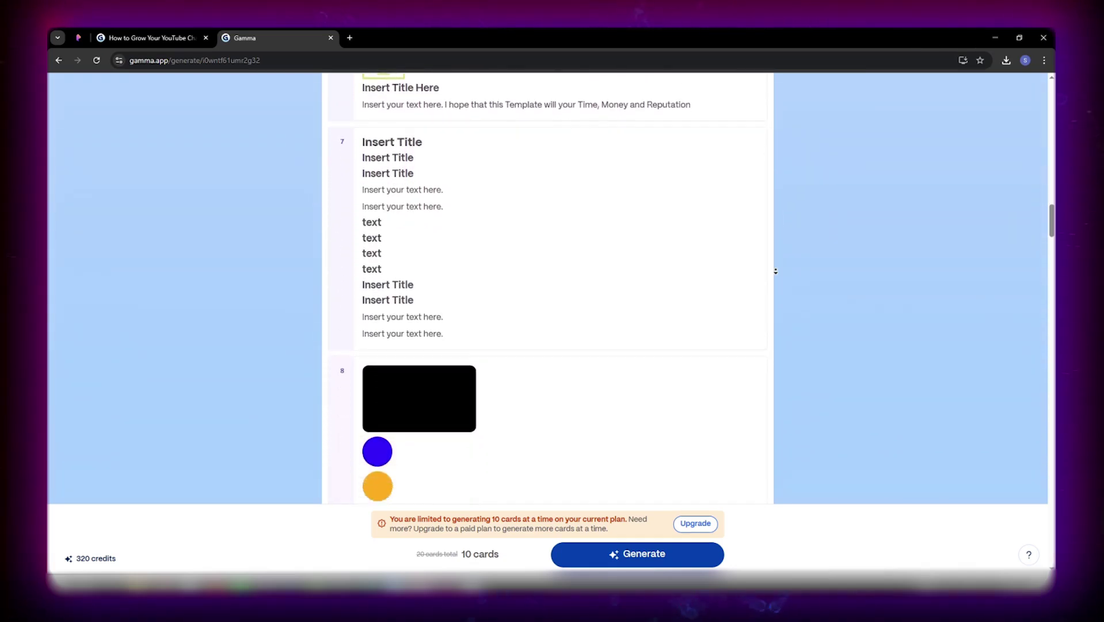
scroll(775, 270, "down", 4)
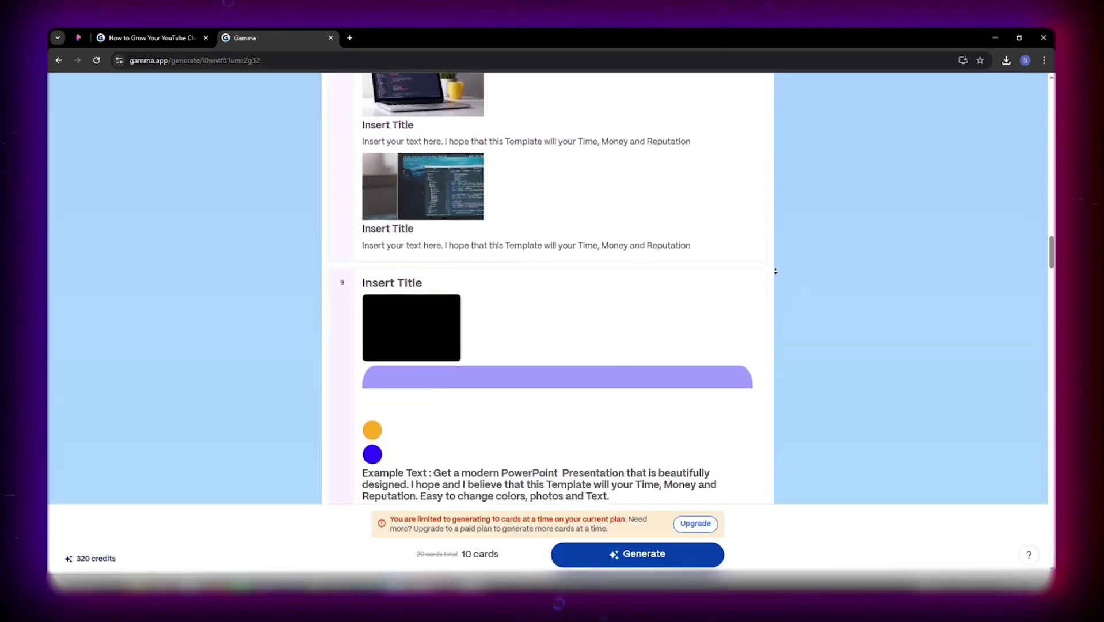
scroll(775, 271, "down", 6)
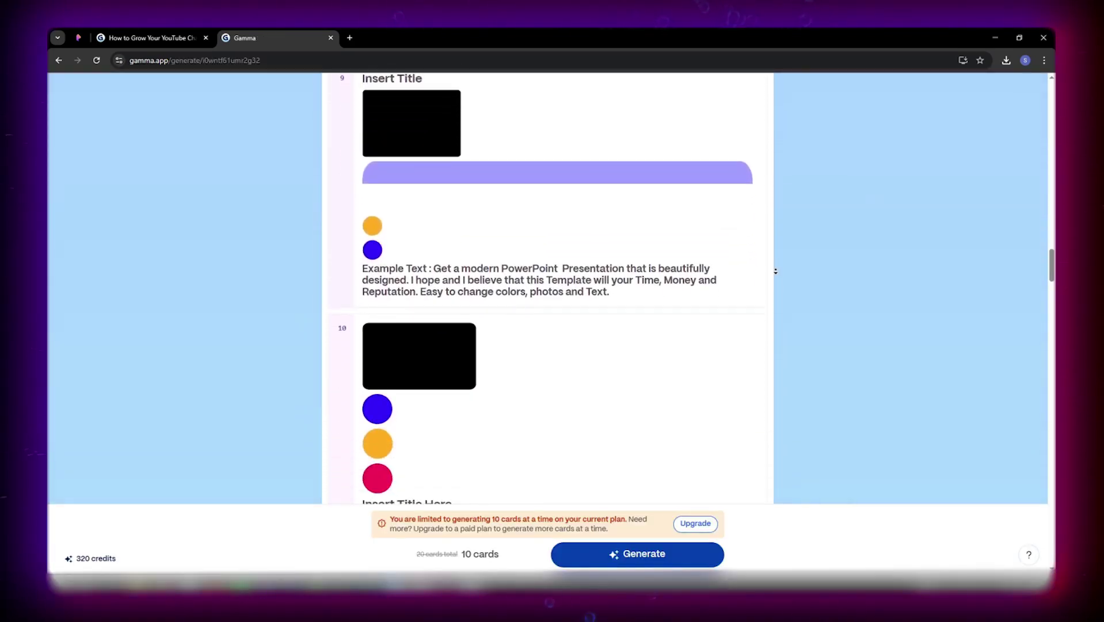
scroll(775, 270, "down", 8)
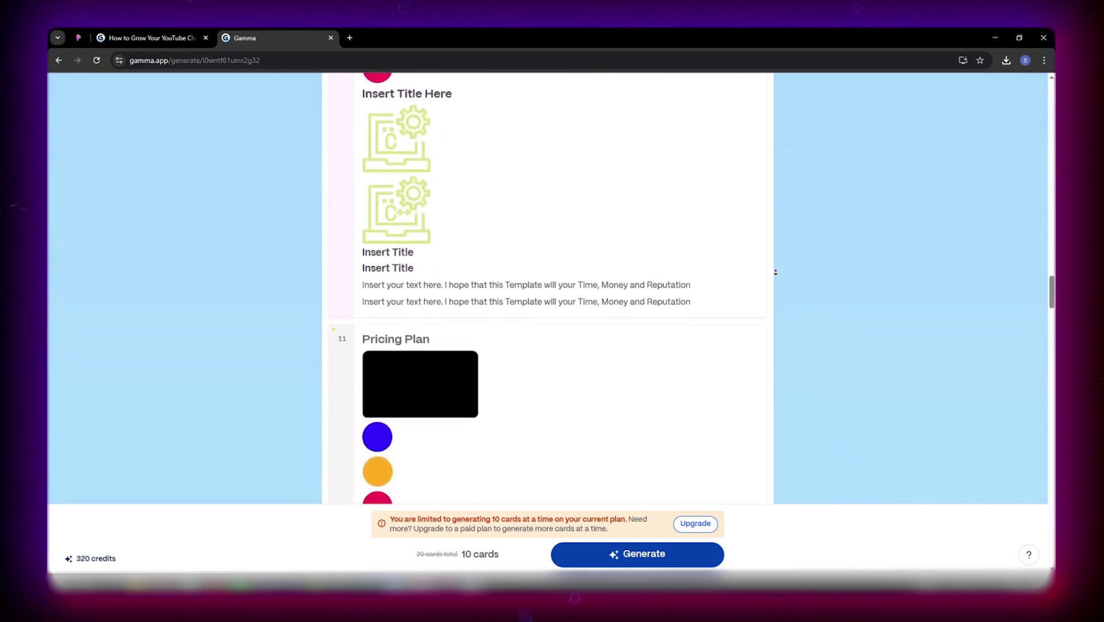
scroll(774, 281, "down", 10)
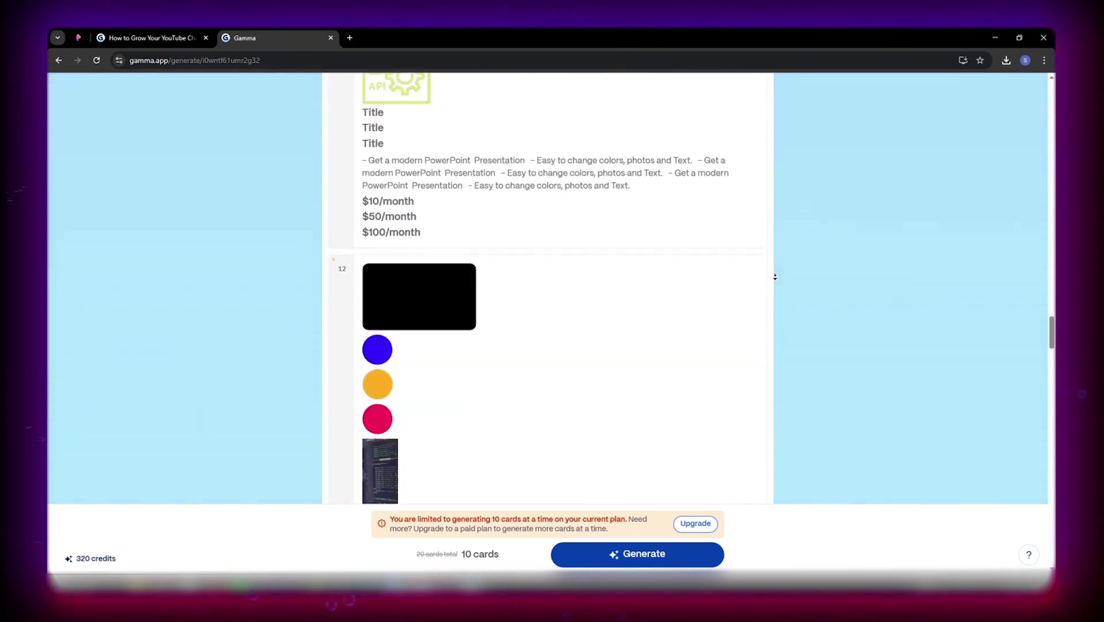
scroll(774, 279, "down", 10)
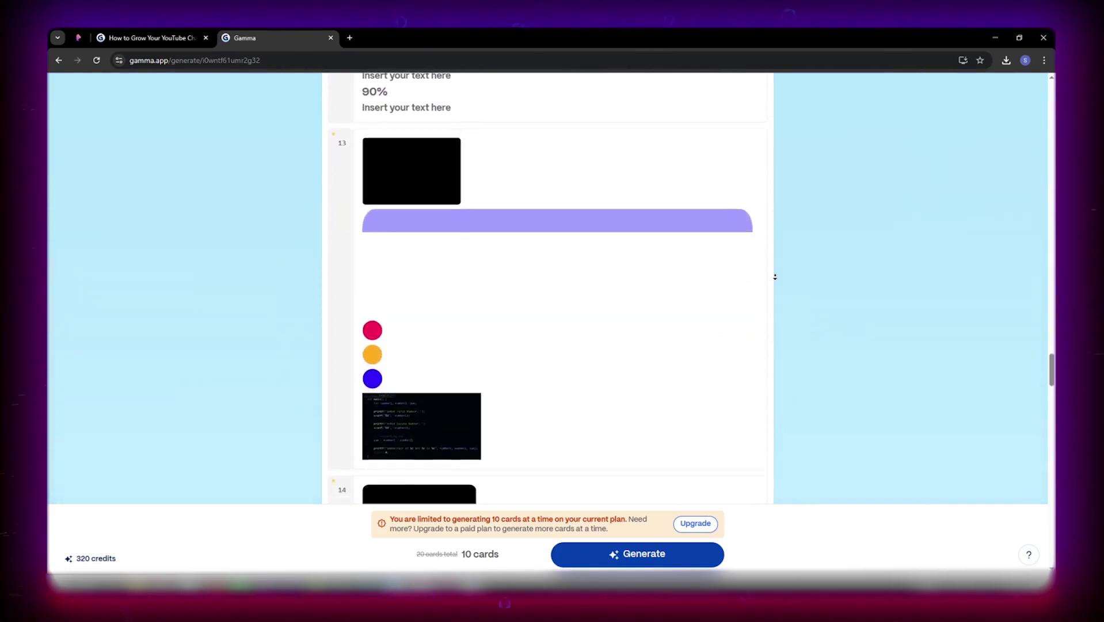
scroll(774, 284, "down", 20)
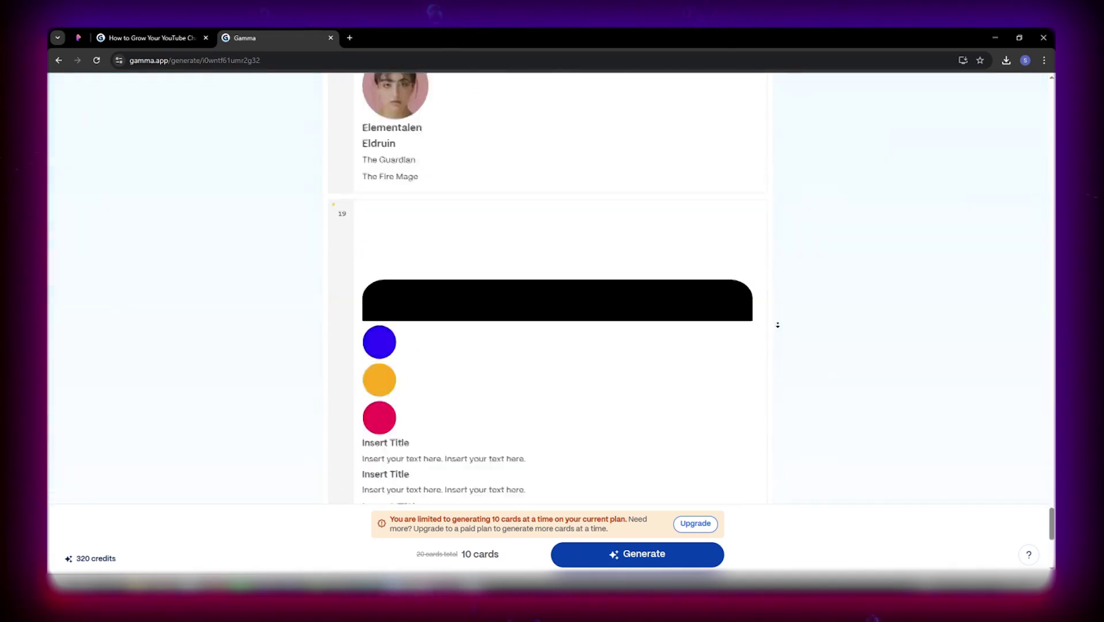